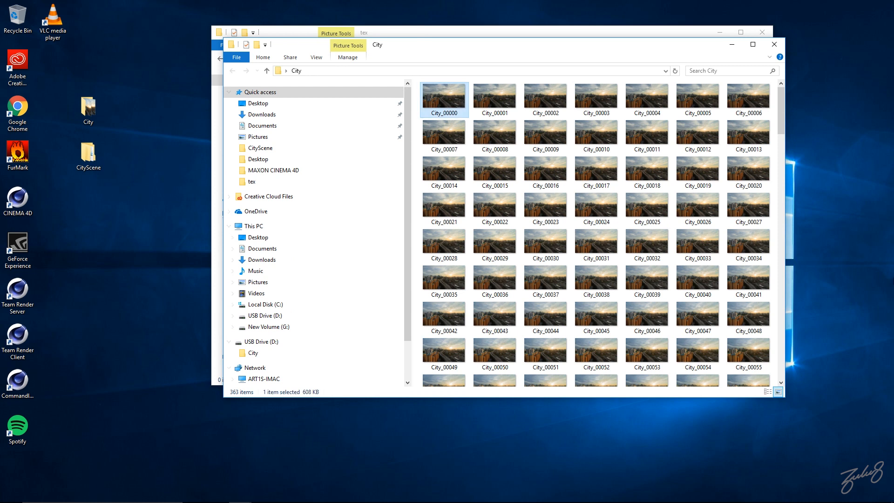
Step: Move all images from City_00000 to City_00362 into the CityScene project's tex folder and close the City folder window
drag(783, 106, 789, 364)
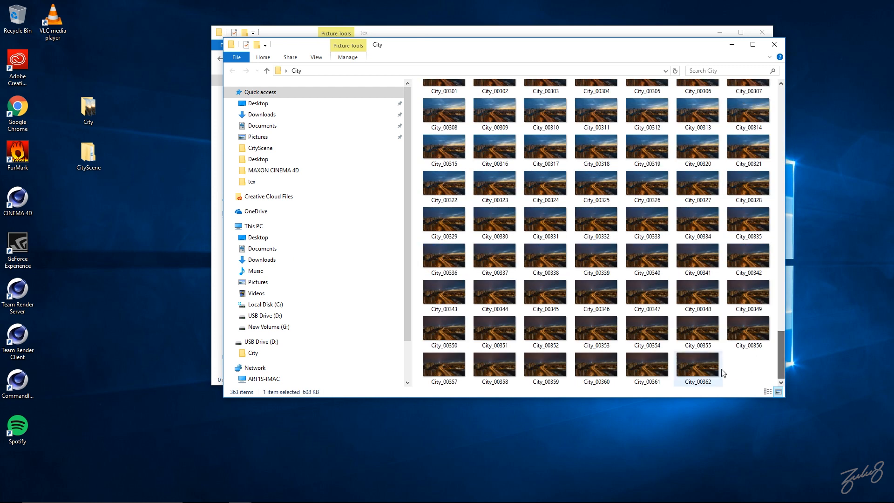
shift+click(697, 368)
drag(633, 51, 613, 264)
drag(426, 303, 452, 142)
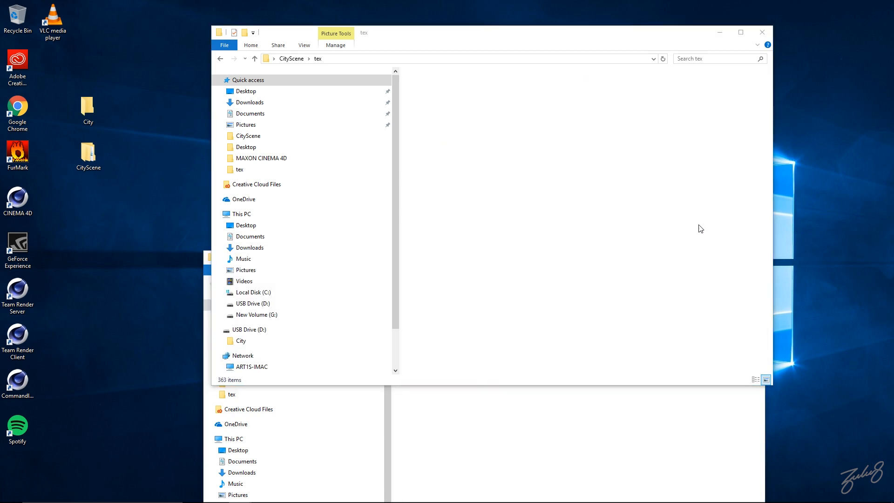
click(564, 419)
click(763, 256)
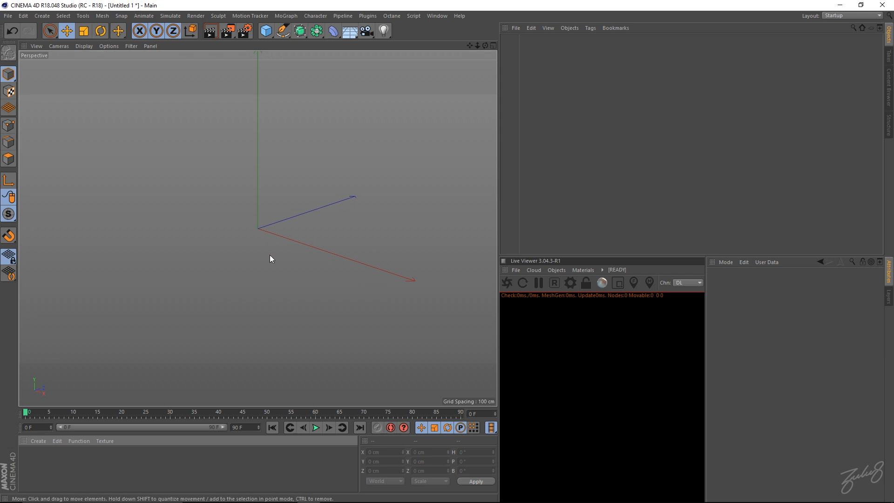
Step: Switch to Cinema 4D and save the project as CityScene in the CityScene folder
key(ctrl+s)
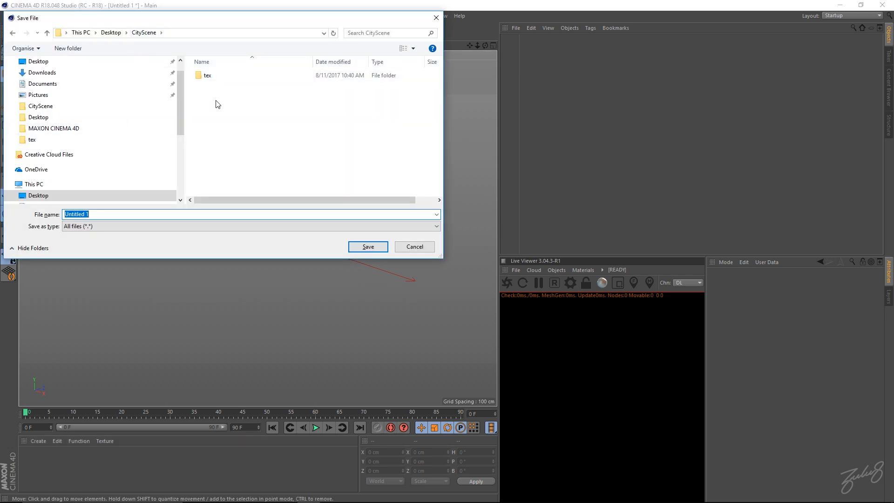
text(CityScene)
key(Return)
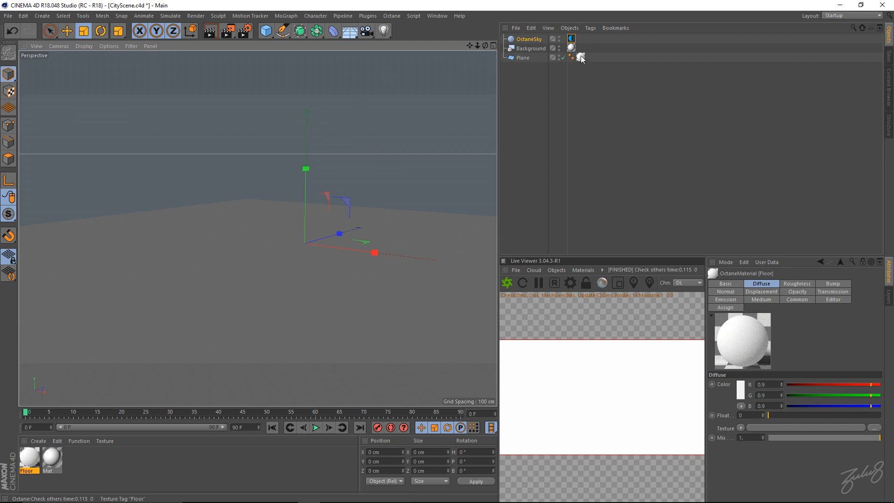
Step: Add a Landscape object, stretch it to about 513 cm high and raise it to about 225 cm in Y
click(526, 40)
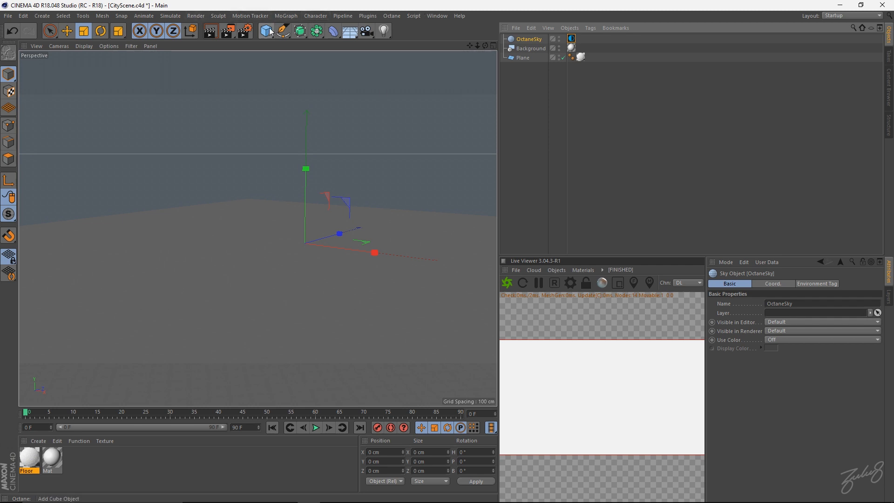
drag(267, 33, 473, 93)
key(r)
key(e)
drag(305, 196, 313, 150)
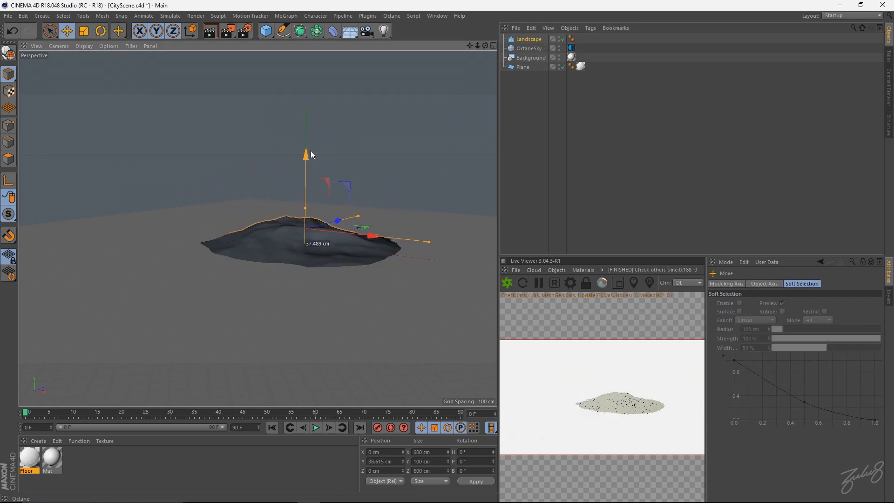
drag(305, 209, 314, 74)
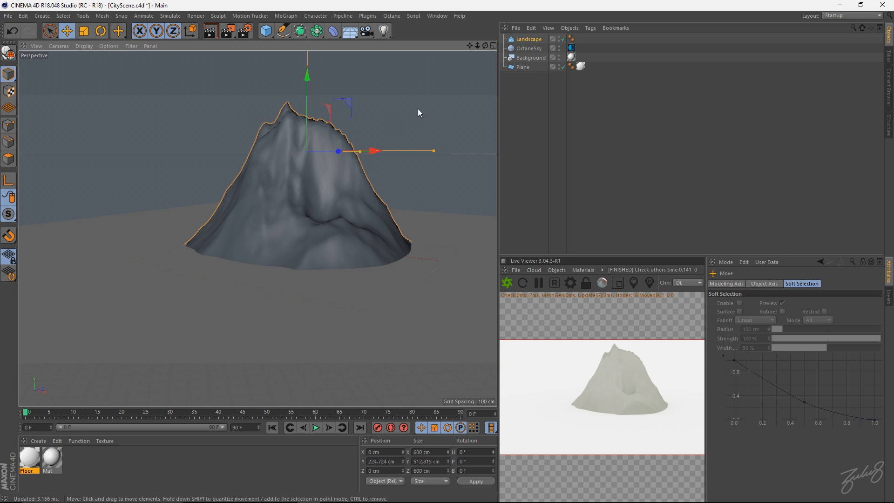
Step: Create a new Octane material for the landscape
click(38, 441)
mouse_move(60, 374)
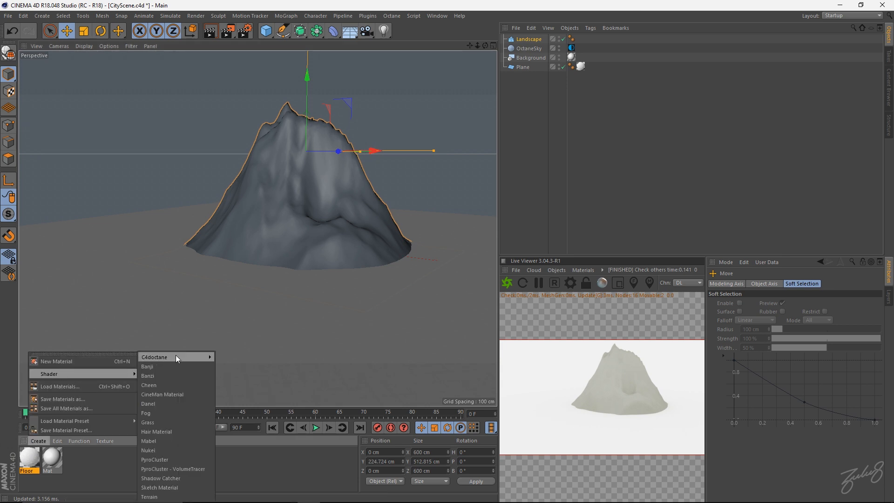
mouse_move(175, 356)
click(253, 356)
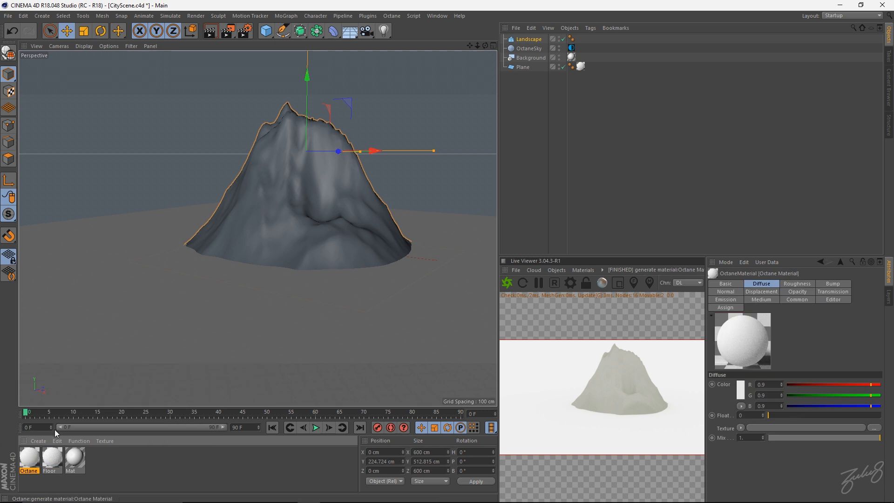
Step: Add an Octane ImageTexture shader to the new material's Diffuse channel and open the shader's settings
double_click(30, 457)
click(157, 182)
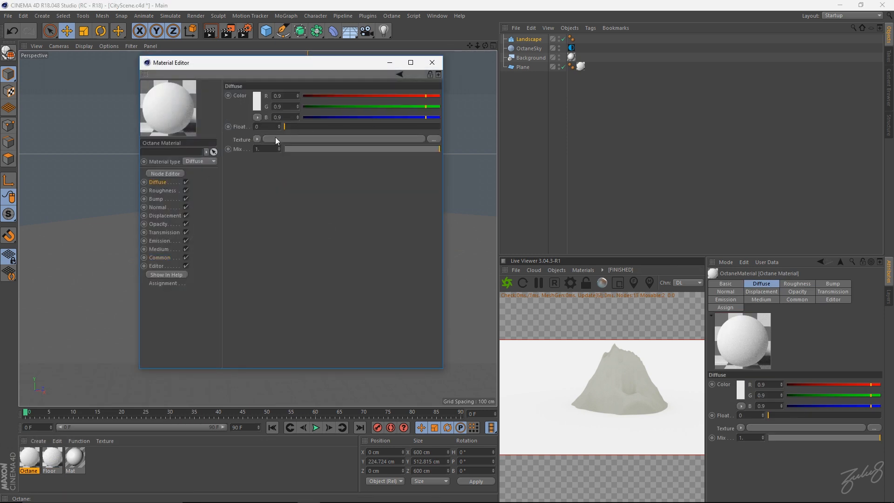
click(258, 138)
mouse_move(288, 323)
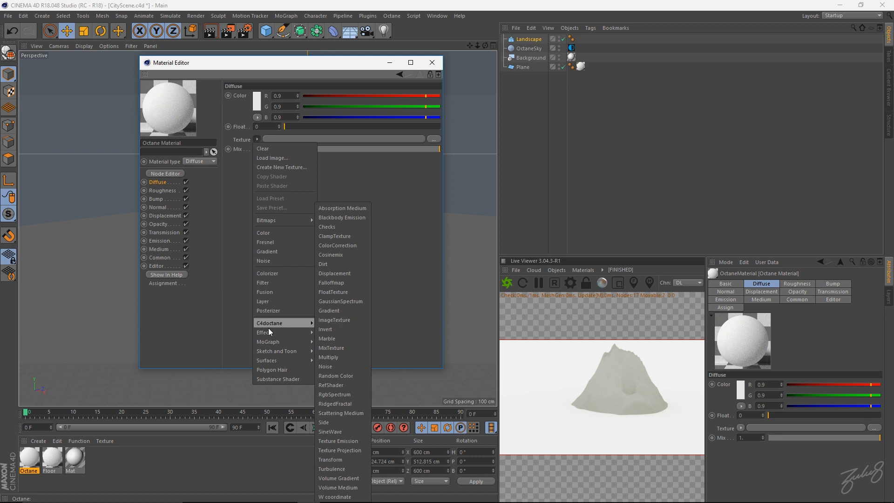
click(340, 320)
click(399, 140)
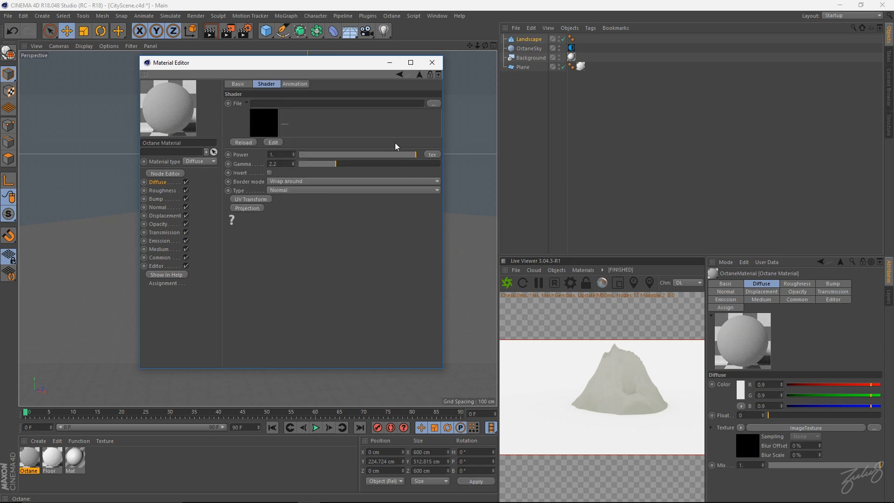
Step: Load City_00000.jpg as the texture and set its animation to frames 0 to 362 with Exact Frame timing
click(433, 104)
double_click(249, 150)
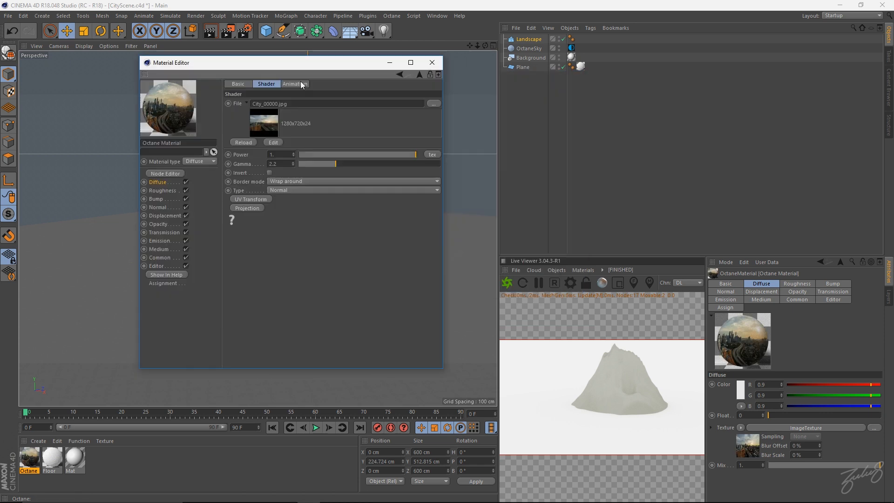
click(300, 82)
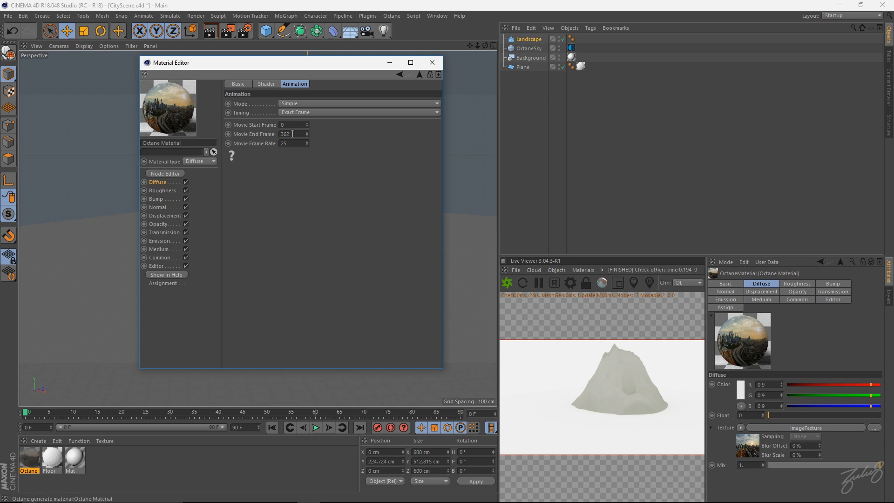
click(432, 63)
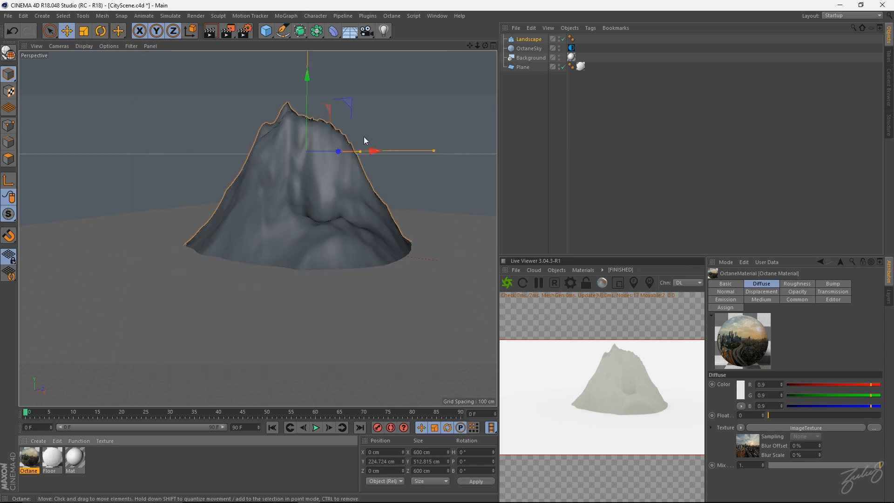
Step: Add a camera from the current view and apply the Octane city material to the Landscape
click(366, 31)
click(522, 41)
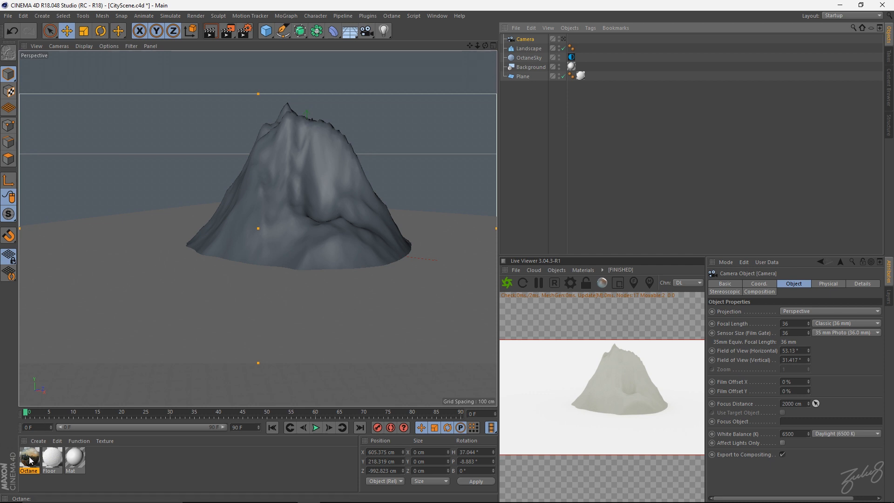
drag(31, 459, 476, 63)
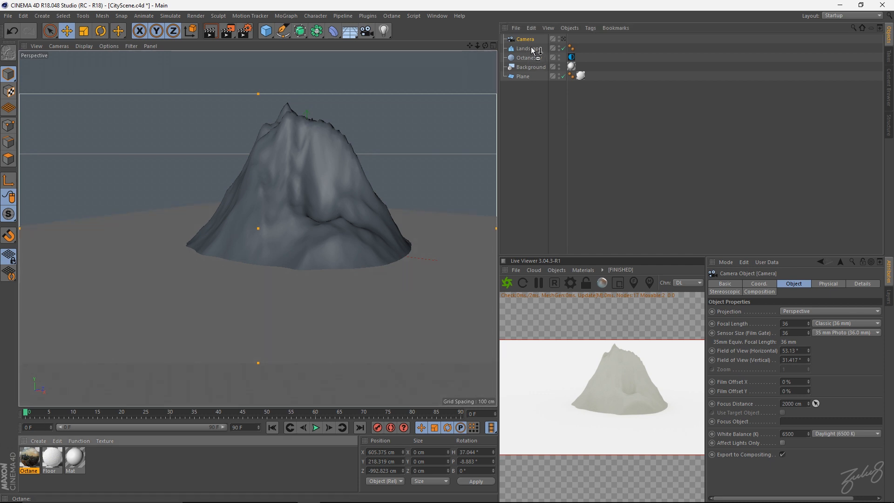
drag(533, 50, 531, 49)
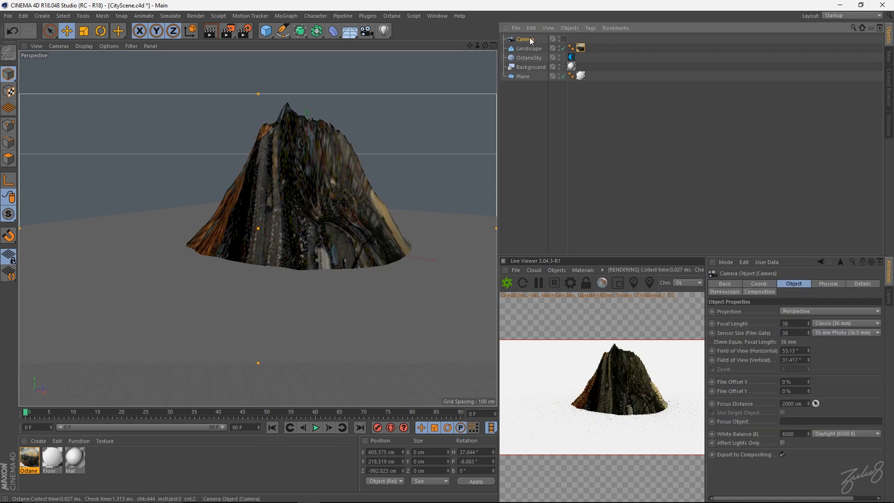
Step: Set the Landscape texture tag to Camera Mapping with the HDTV (16:9) film aspect and assign the new camera to it
click(790, 321)
click(794, 406)
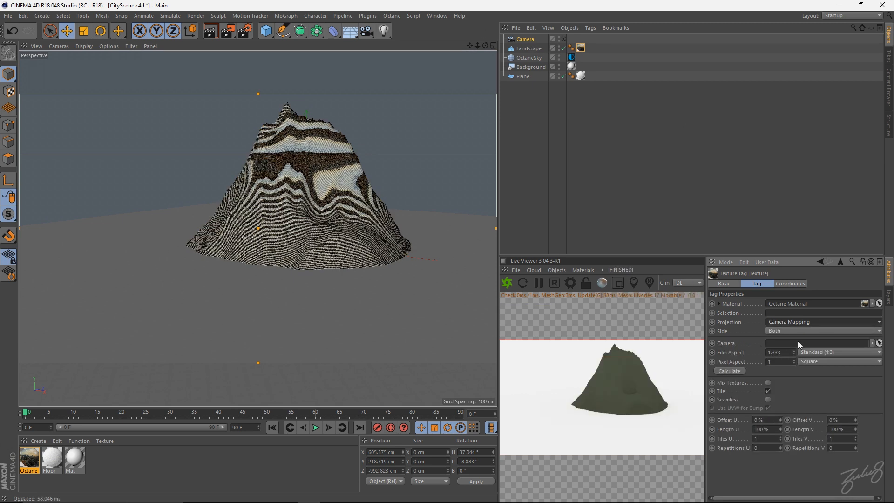
click(826, 353)
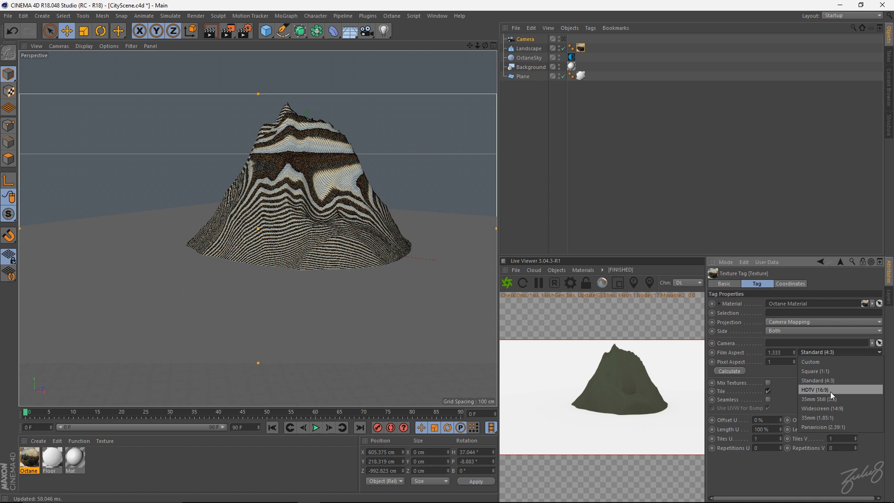
click(815, 389)
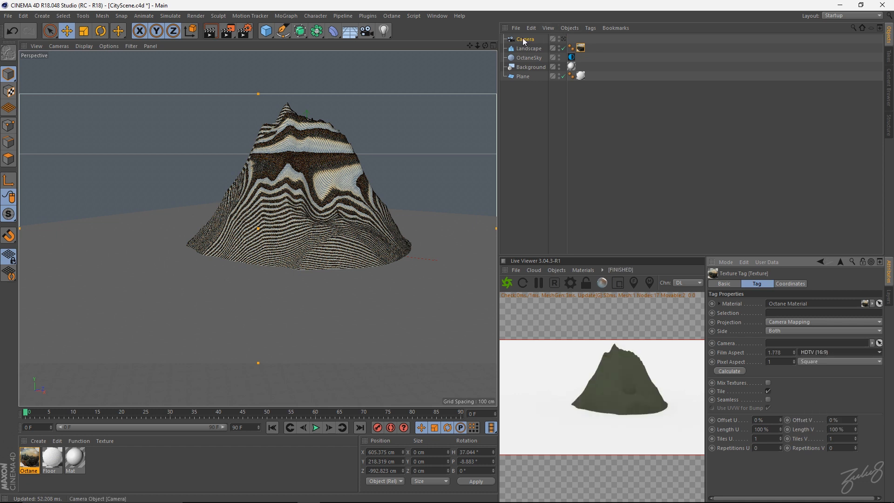
drag(523, 42, 548, 39)
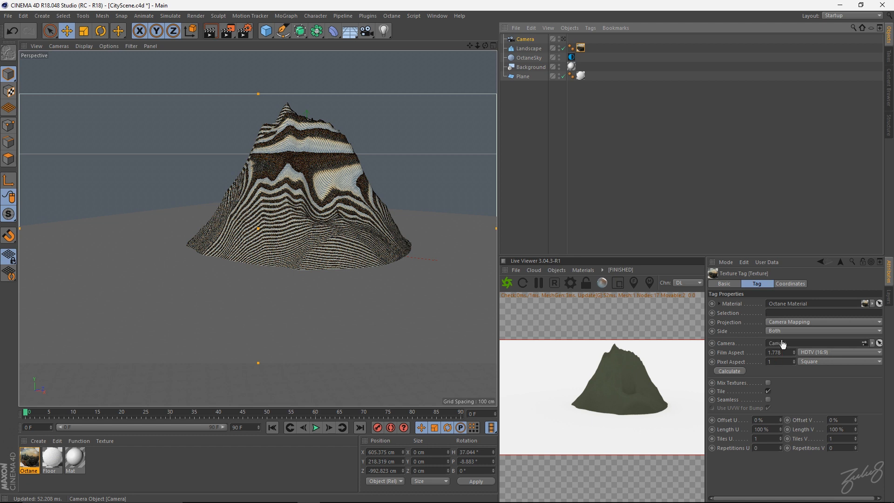
drag(782, 344, 780, 349)
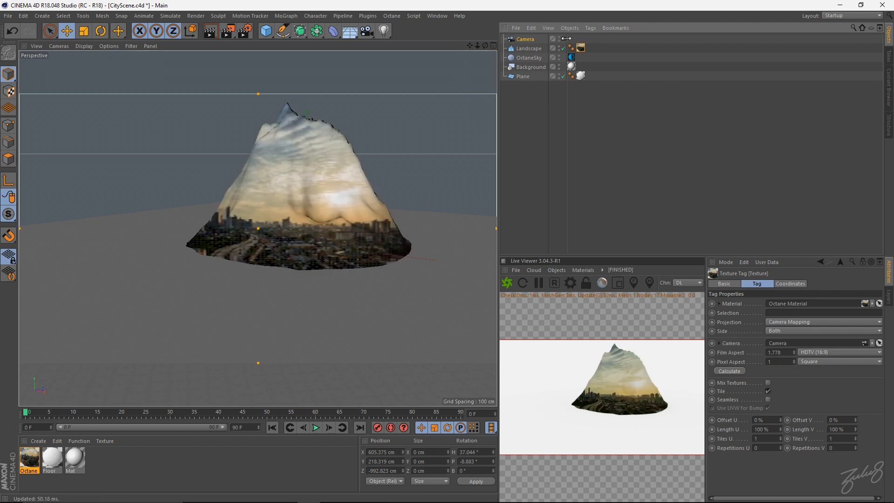
Step: Reposition the camera to face the landscape more frontally and closer, and scrub the timeline to preview the projected footage
alt+drag(306, 187, 251, 201)
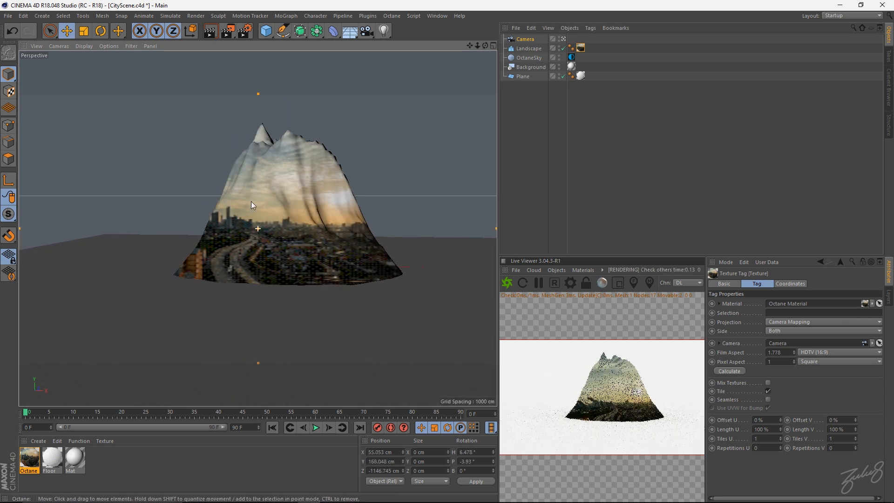
alt+right_drag(291, 202, 323, 200)
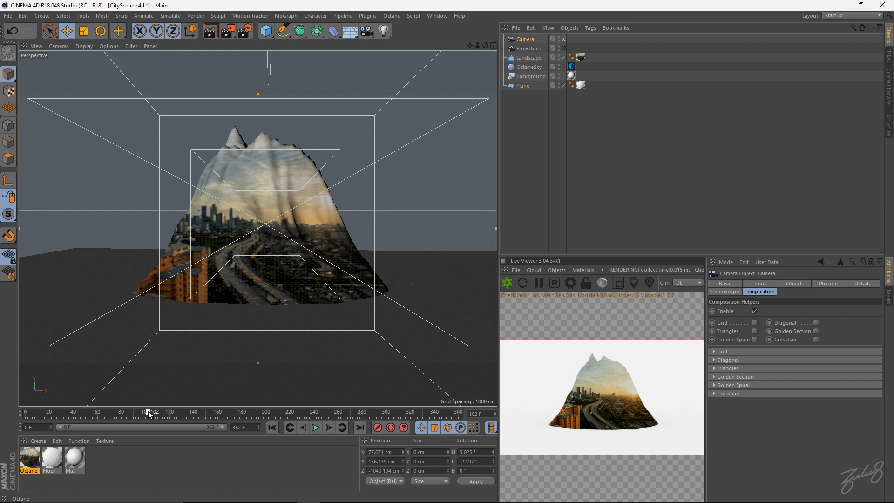
drag(149, 411, 130, 414)
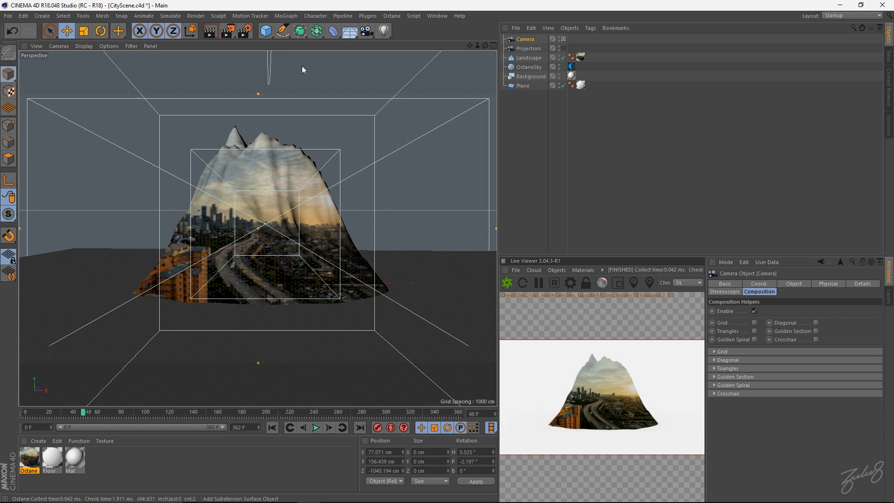
Step: Add a Formula deformer as a child of the Landscape, fitted to its parent, and preview the animated deformation
click(512, 39)
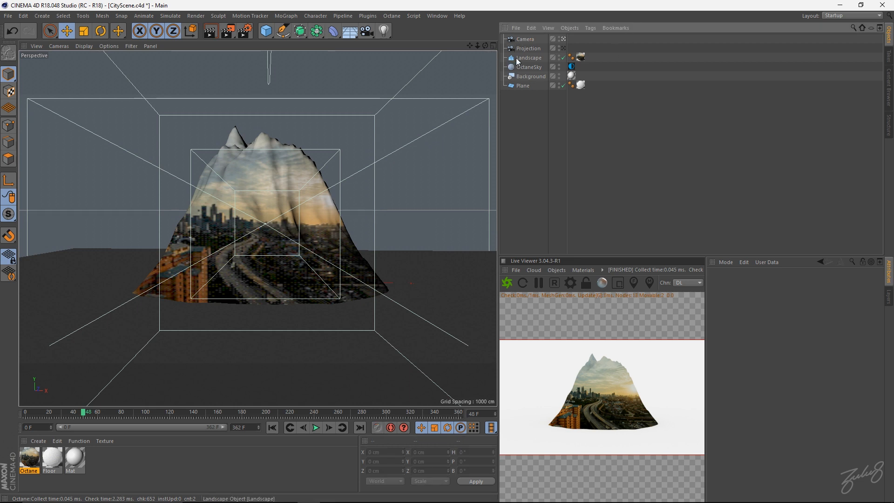
click(513, 57)
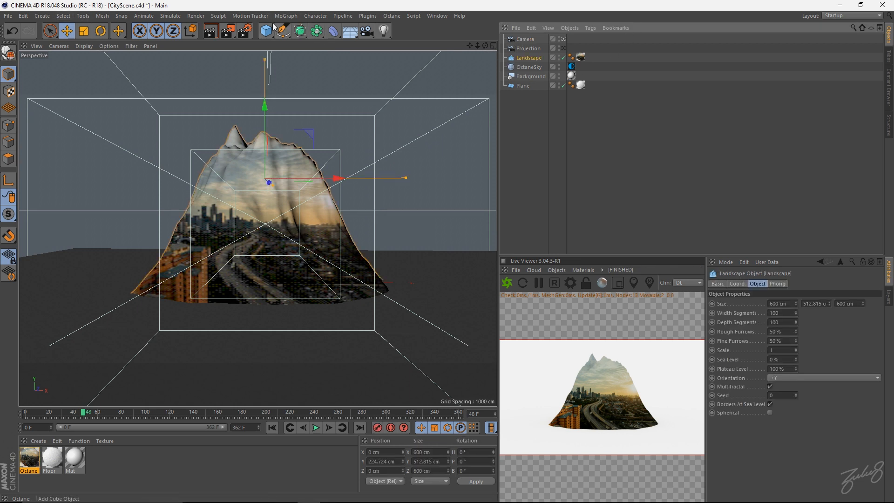
click(333, 30)
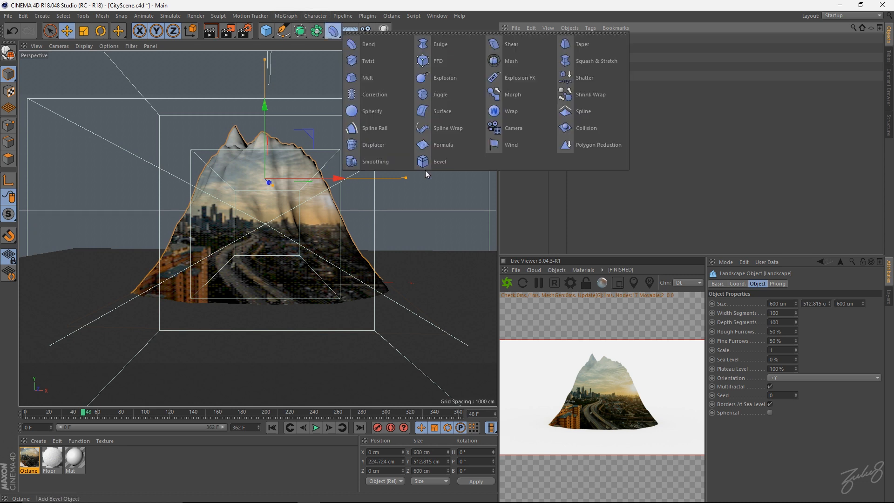
click(437, 148)
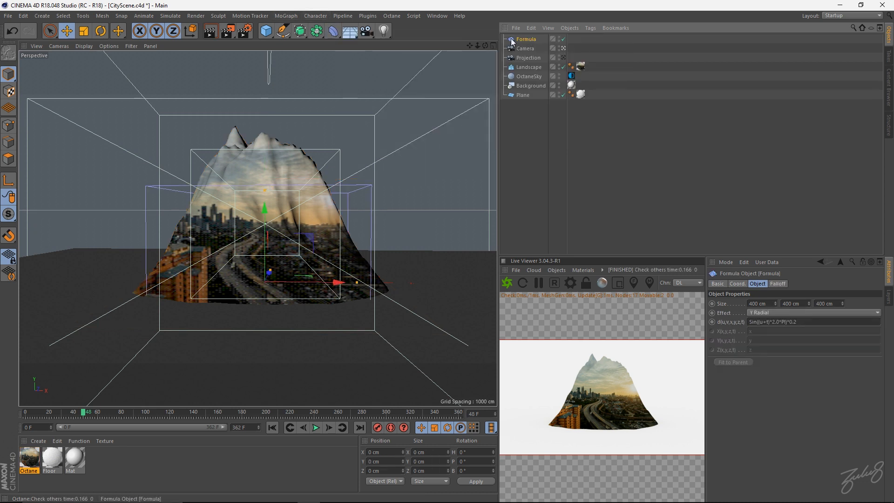
drag(514, 43, 516, 67)
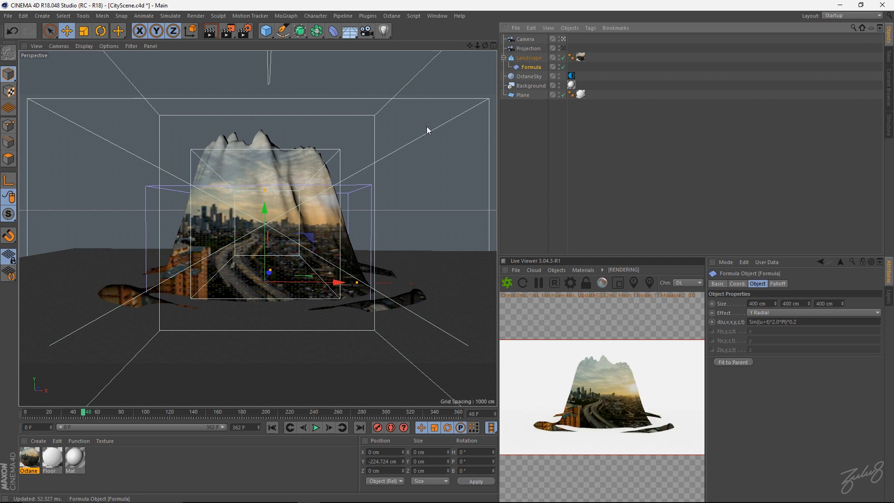
click(728, 362)
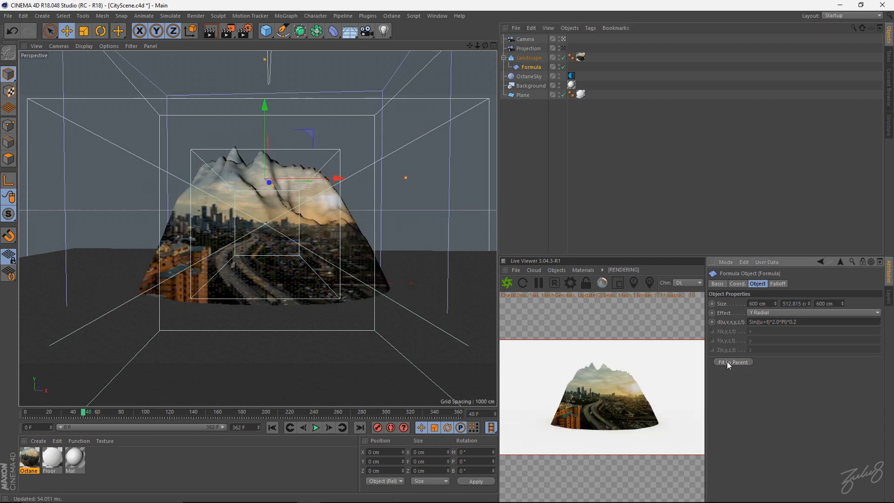
click(317, 428)
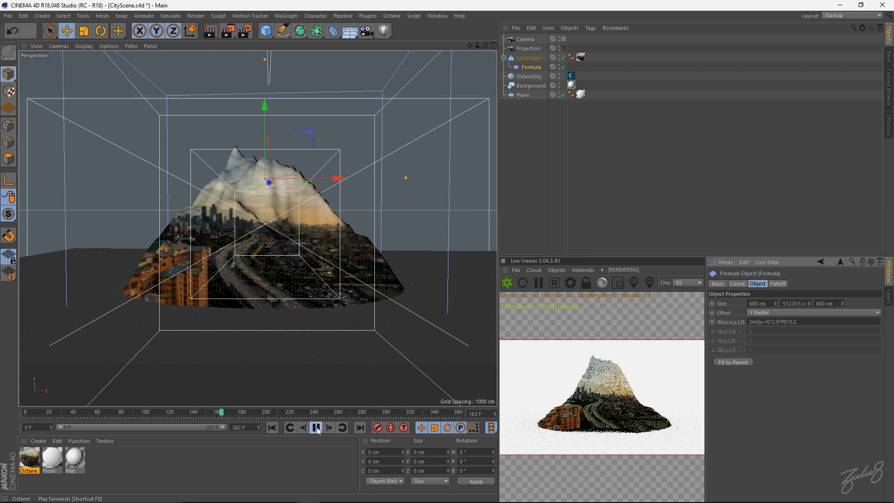
click(317, 428)
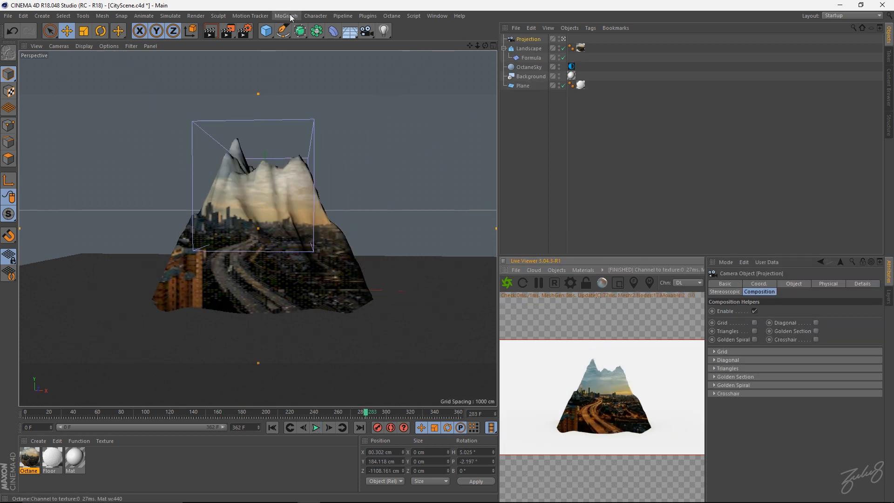
Step: Add a sphere about 44 cm across and place it inside a MoGraph Cloner
drag(269, 32, 456, 100)
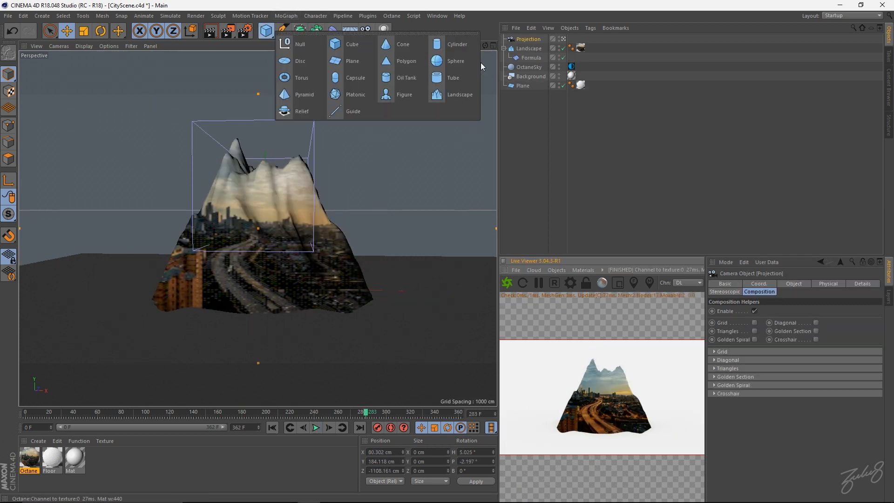
click(454, 61)
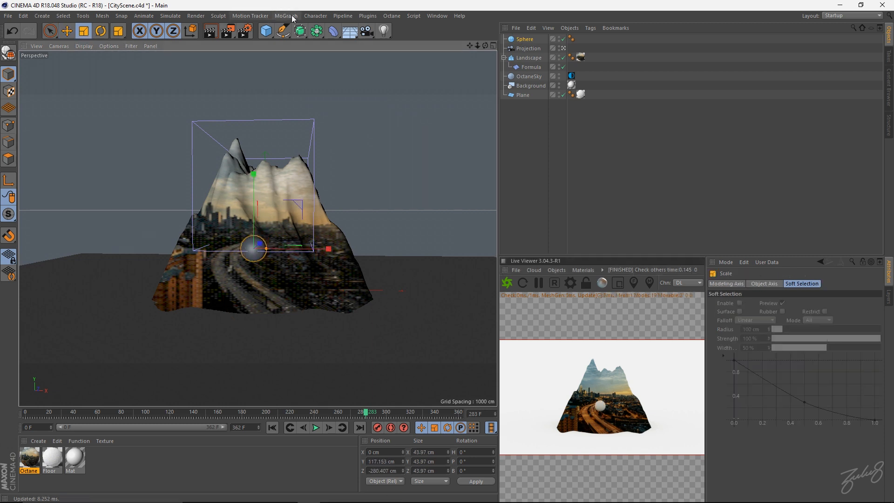
click(286, 16)
click(305, 120)
Step: Set the Cloner to Radial mode on the XZ plane with a radius of about 233 cm
click(761, 304)
click(753, 332)
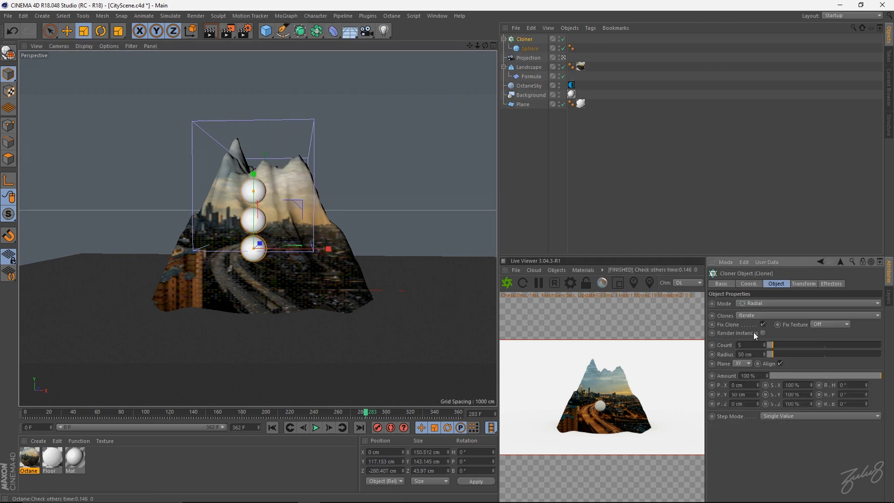
click(742, 363)
click(745, 381)
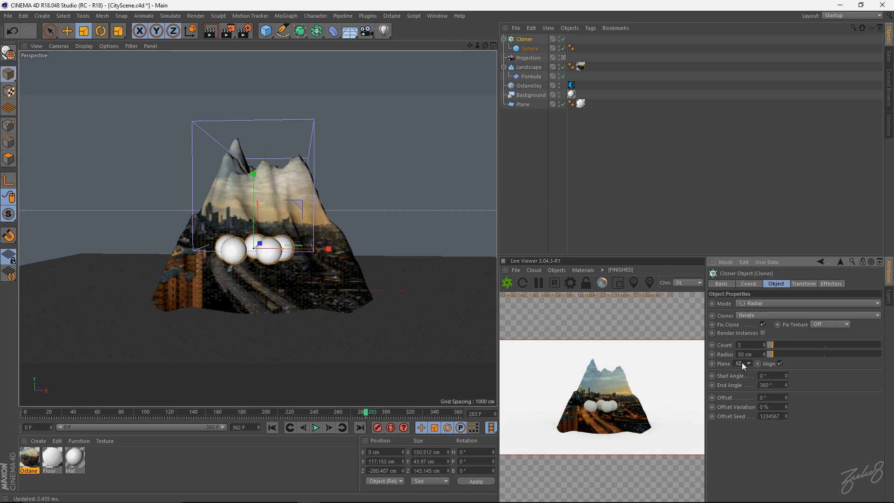
drag(770, 355, 794, 355)
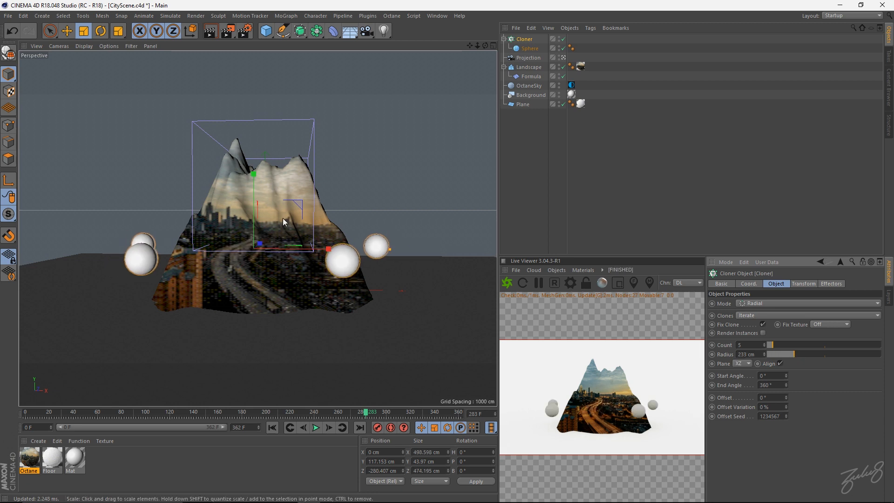
Step: Leave the Projection camera view and move the Cloner back along Z to about -8 cm, so its ring surrounds the landscape
click(563, 58)
alt+drag(247, 218, 270, 219)
key(e)
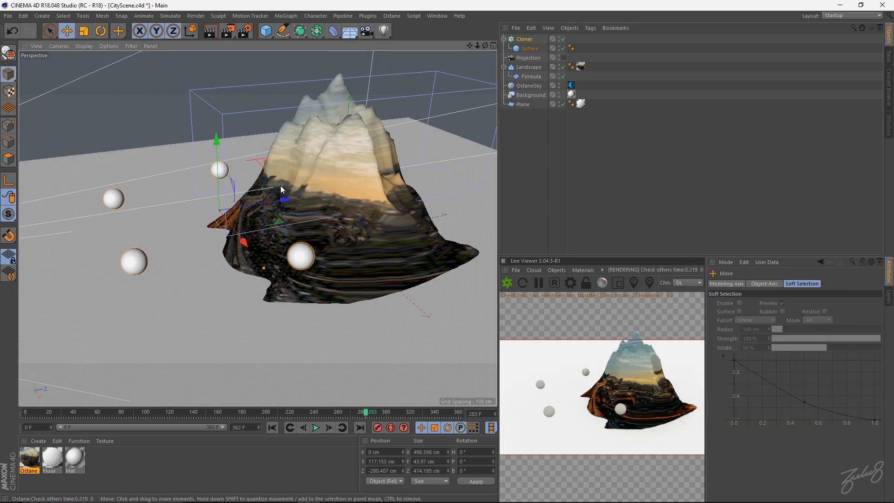
drag(437, 178, 415, 180)
Step: Widen the Cloner's radius, and scale the ring down slightly to a radius of about 269 cm with smaller spheres
key(t)
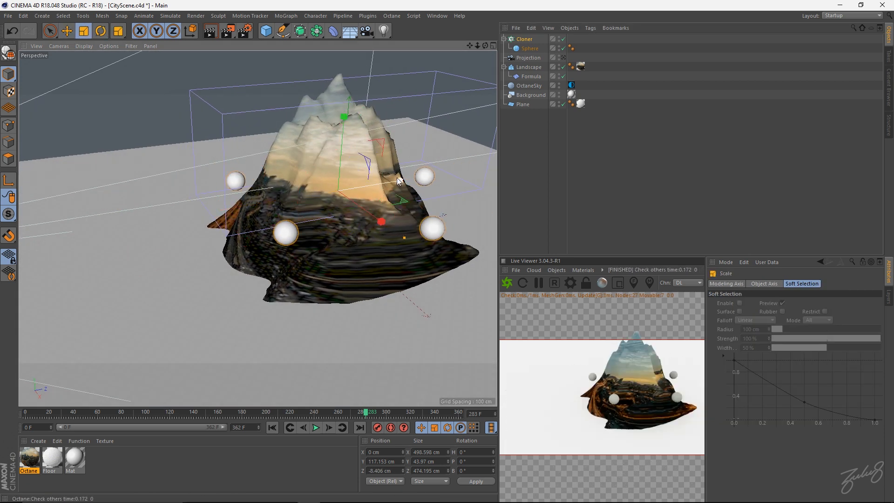
click(524, 39)
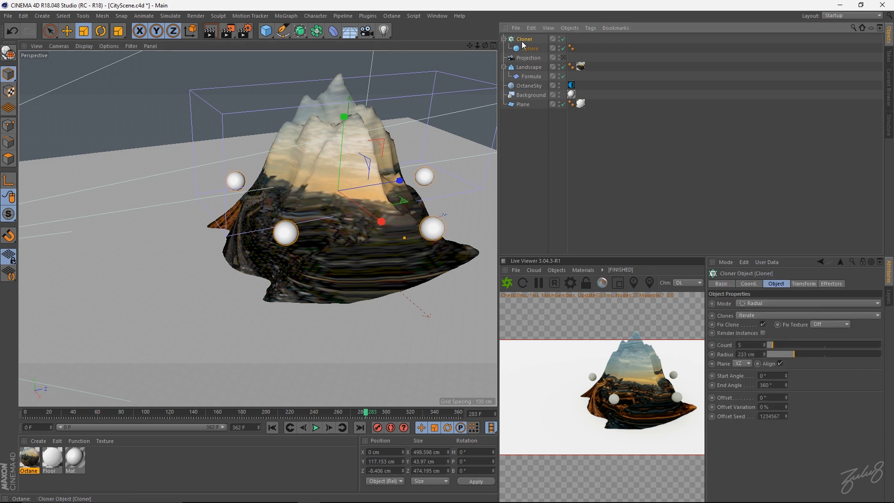
drag(796, 354, 802, 354)
alt+drag(315, 172, 294, 214)
mouse_move(410, 170)
mouse_down()
mouse_move(359, 209)
mouse_move(409, 179)
mouse_up()
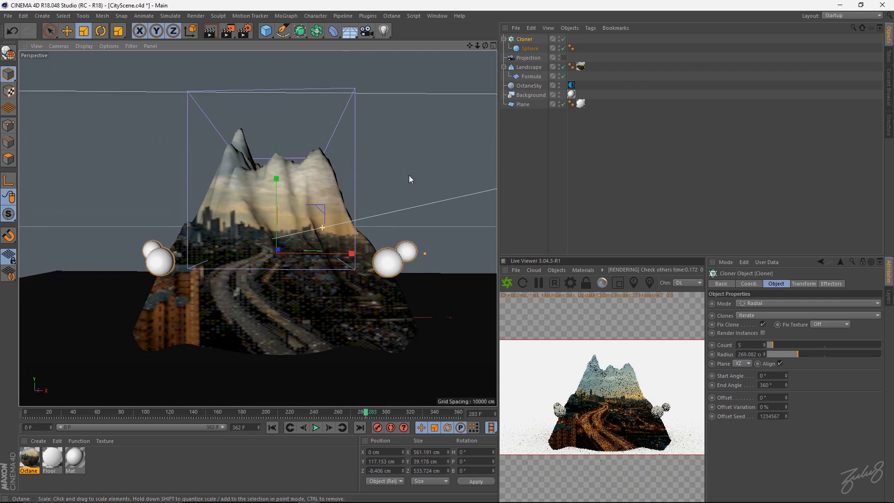
Step: Shift the Cloner along X to about -4 cm and raise its clone count to 19
key(e)
drag(348, 251, 346, 251)
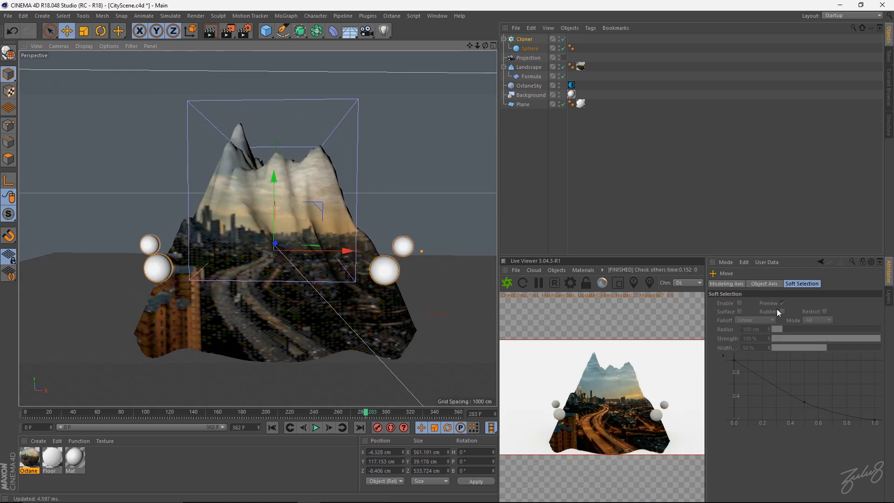
click(520, 40)
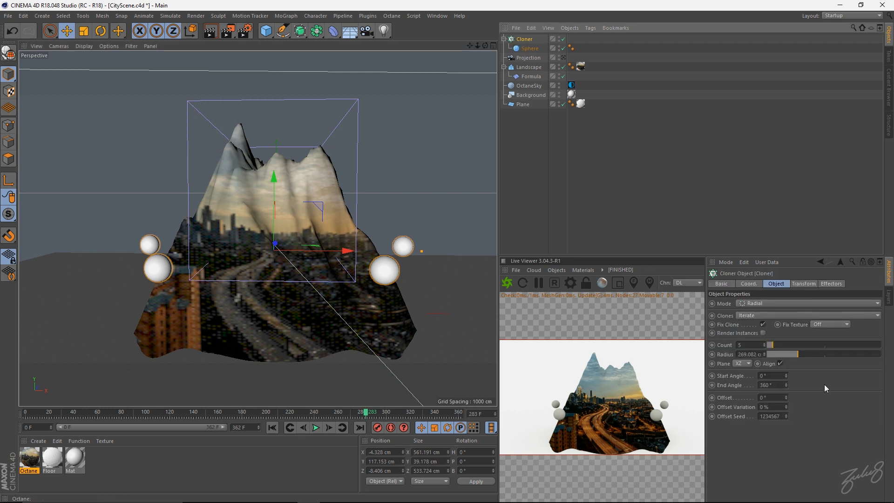
drag(775, 343, 789, 346)
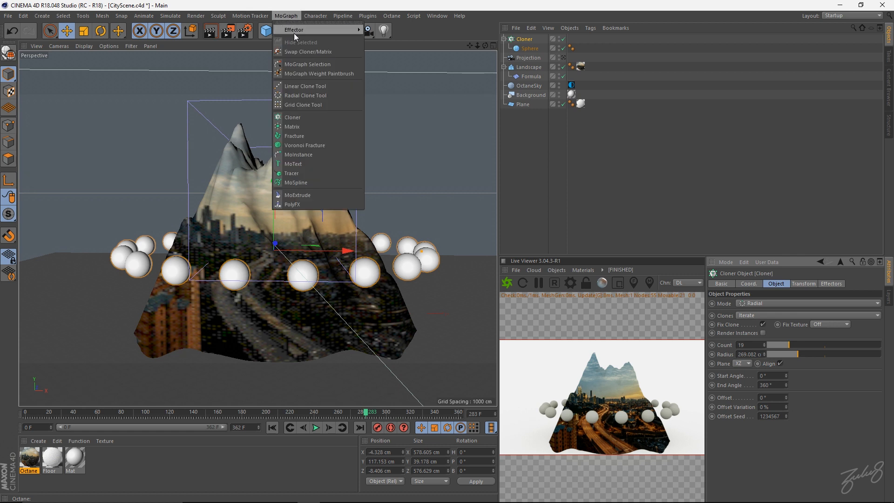
Step: Add a Random effector to the Cloner with position offsets of 20 cm on X, Y and Z
mouse_move(298, 30)
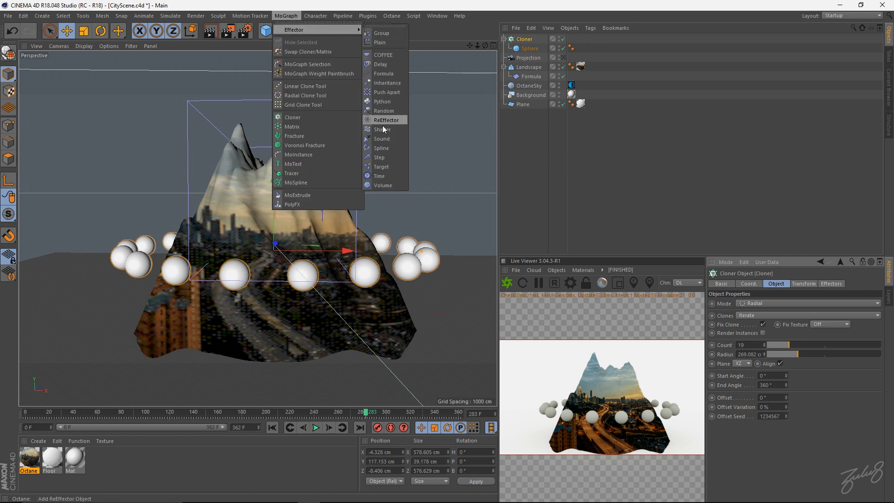
click(384, 111)
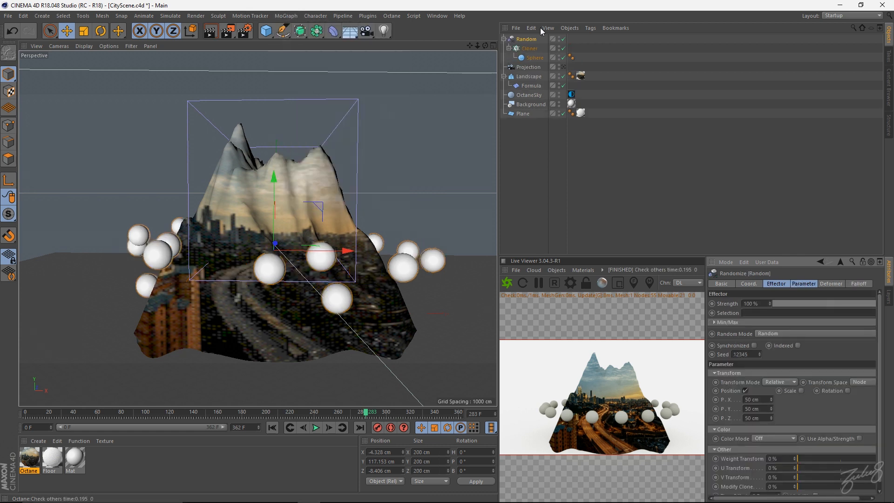
drag(761, 400, 744, 398)
text(20)
key(Tab)
text(20)
key(Tab)
text(20)
key(Tab)
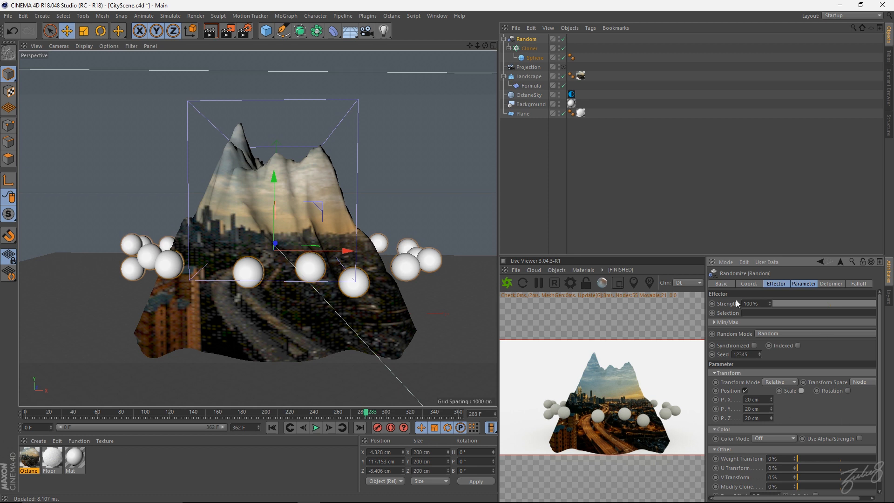
Step: Set the Random effector's mode to Noise with an animation speed of 40%
click(777, 283)
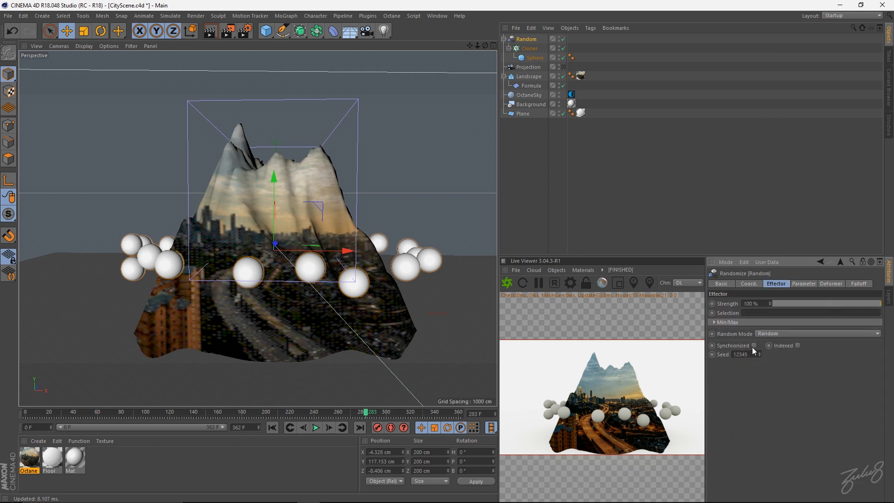
click(791, 334)
click(798, 364)
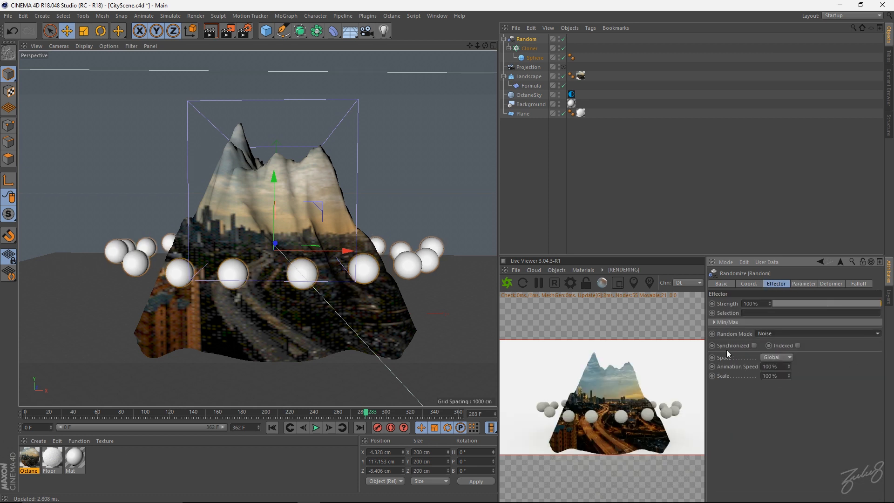
double_click(775, 367)
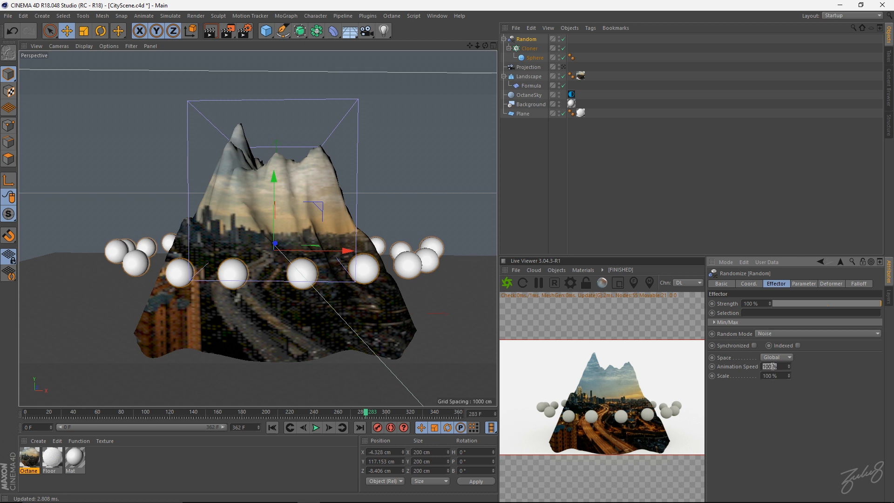
text(40)
key(Tab)
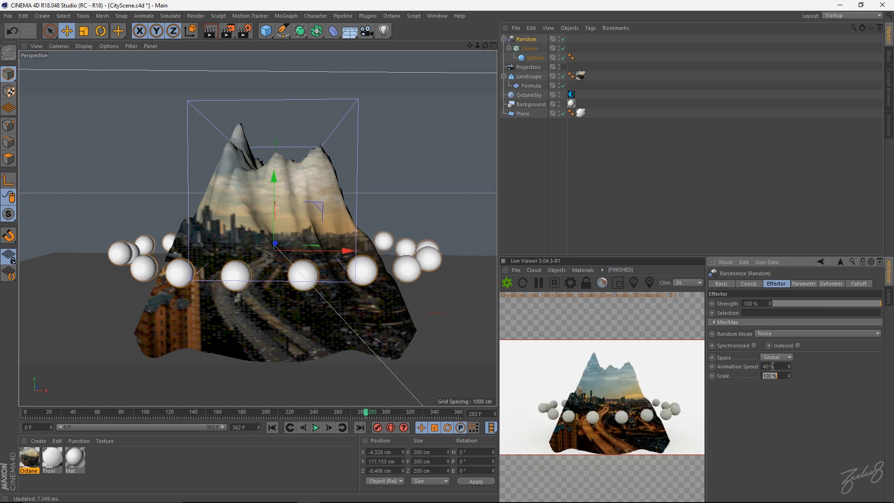
key(Return)
Step: Apply the Octane city material to the Cloner and return to the Projection camera view
drag(29, 457, 527, 49)
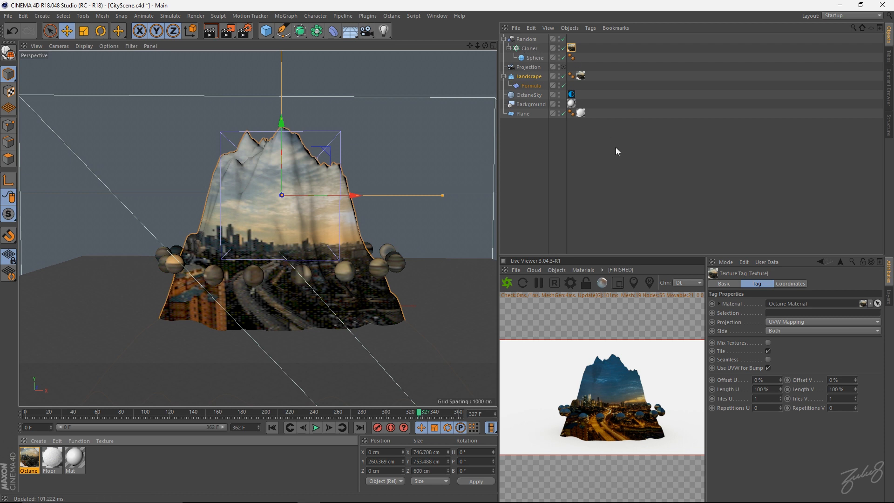
click(528, 67)
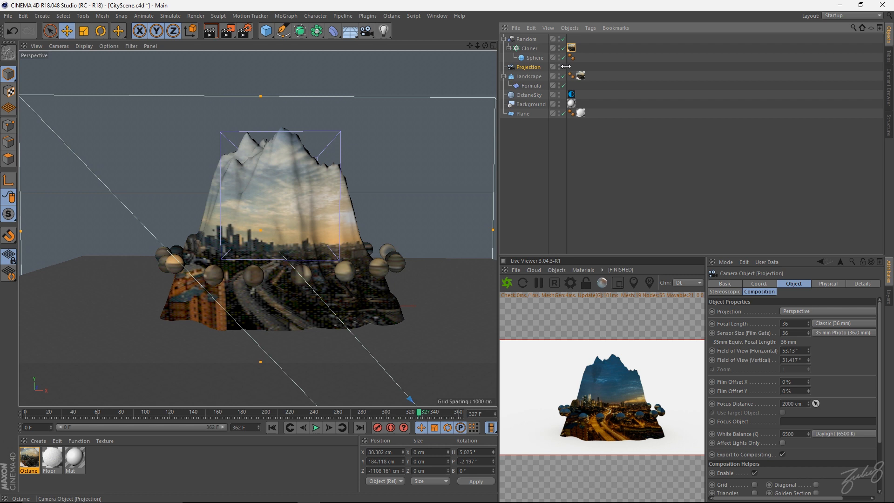
click(563, 67)
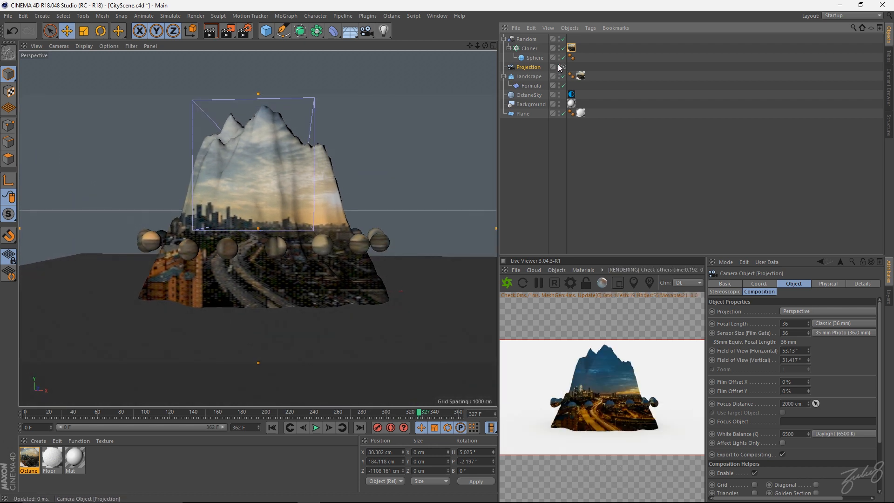
Step: Set the Cloner's texture tag to Camera Mapping from the Projection camera with HDTV (16:9) film aspect, and play the animation
click(571, 48)
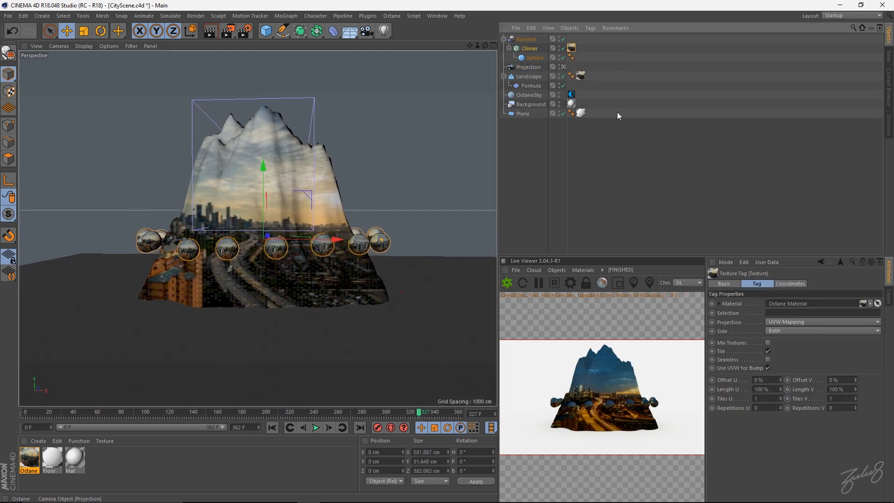
click(794, 321)
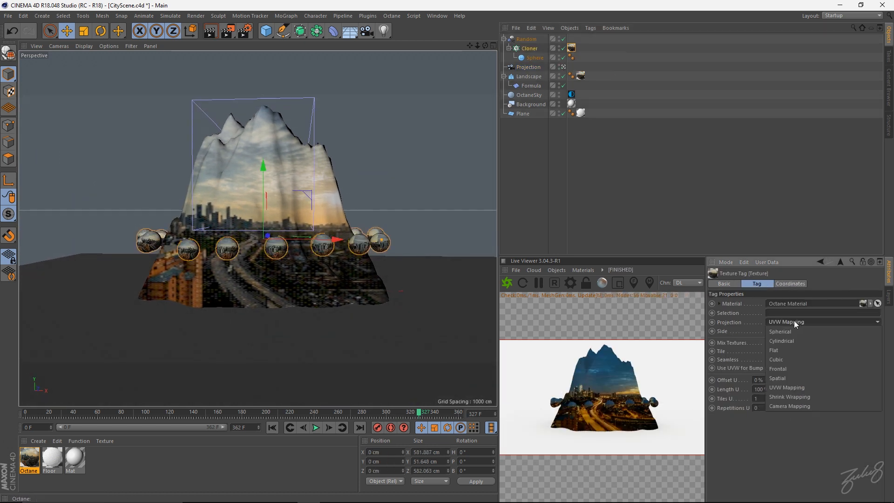
click(792, 406)
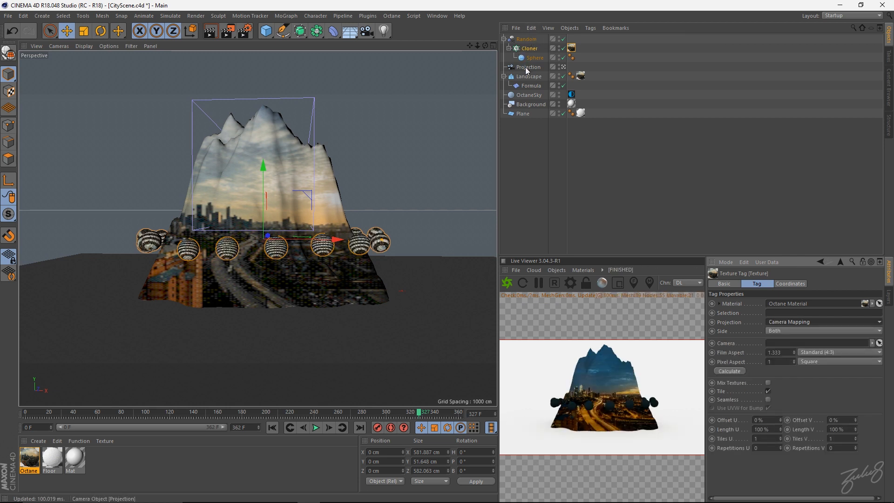
drag(751, 331, 783, 344)
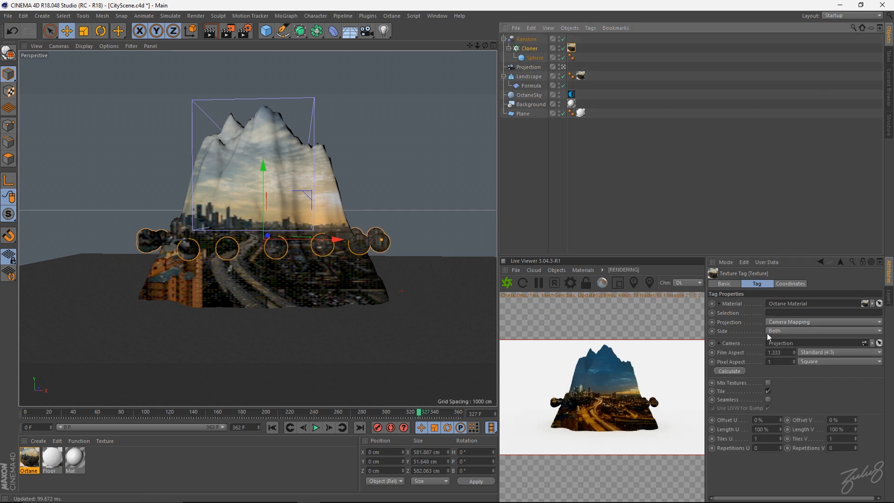
click(822, 352)
click(820, 419)
click(316, 427)
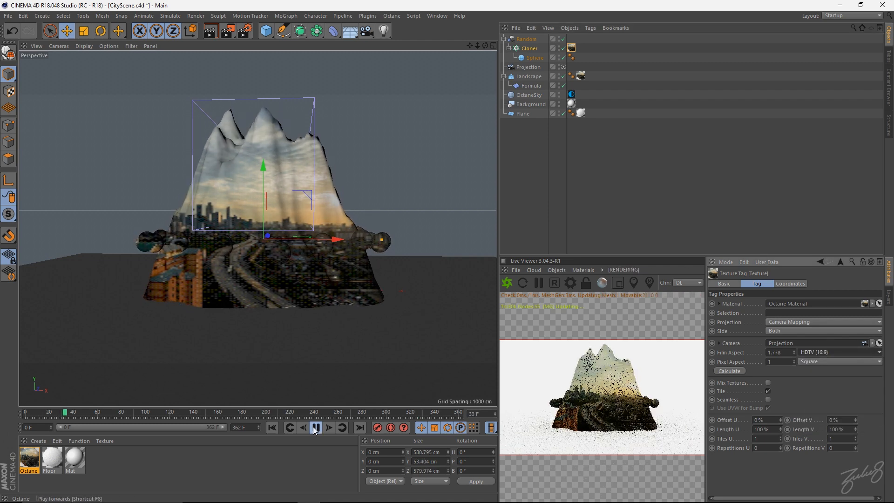